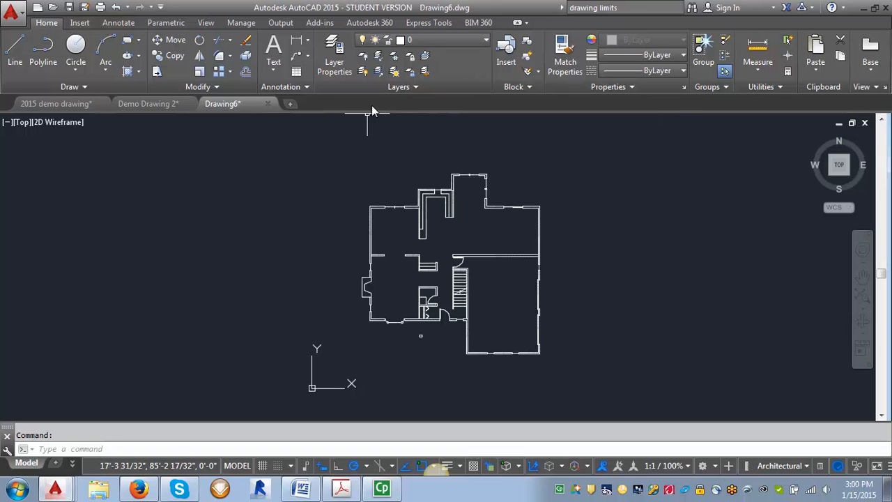
Step: Open the Layer Properties Manager and consult the CAD Layer and Lineweight Standards PDF in Adobe Acrobat before returning to Drawing6.dwg in AutoCAD
click(334, 64)
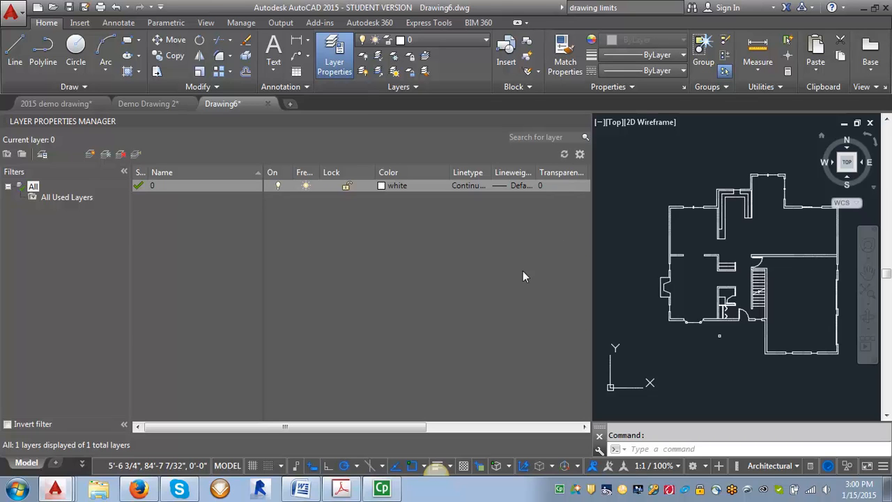
click(341, 488)
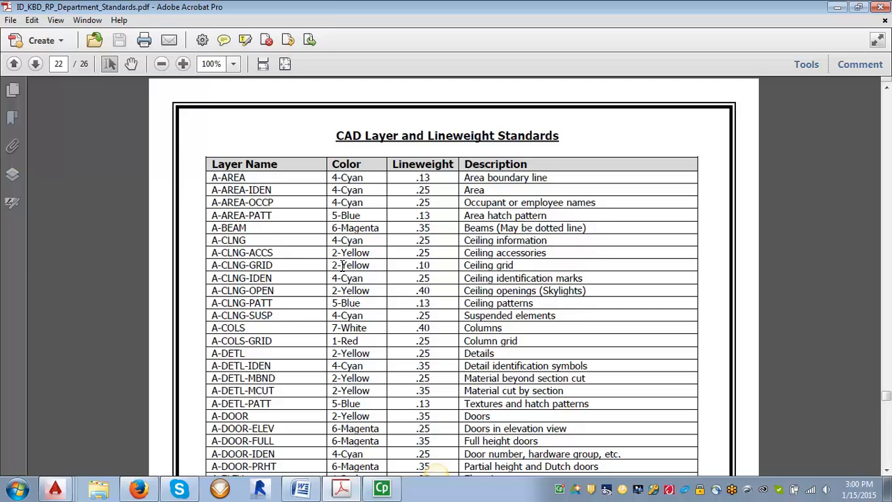
click(61, 489)
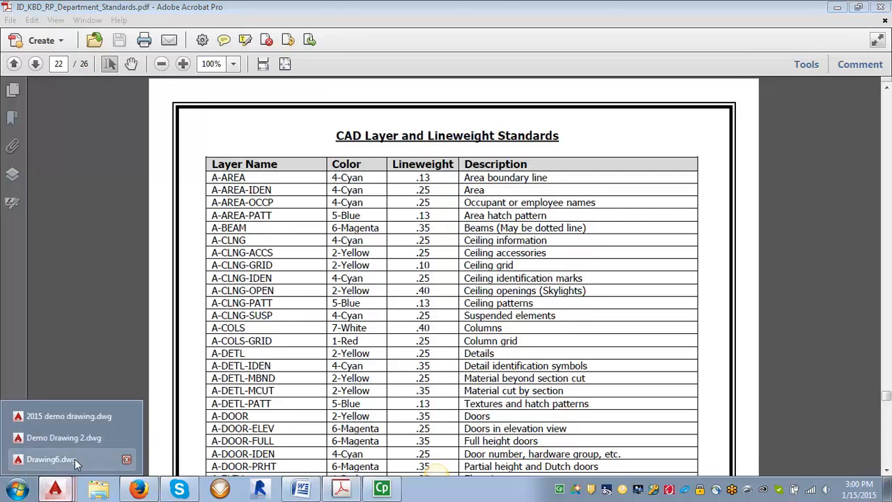
click(74, 459)
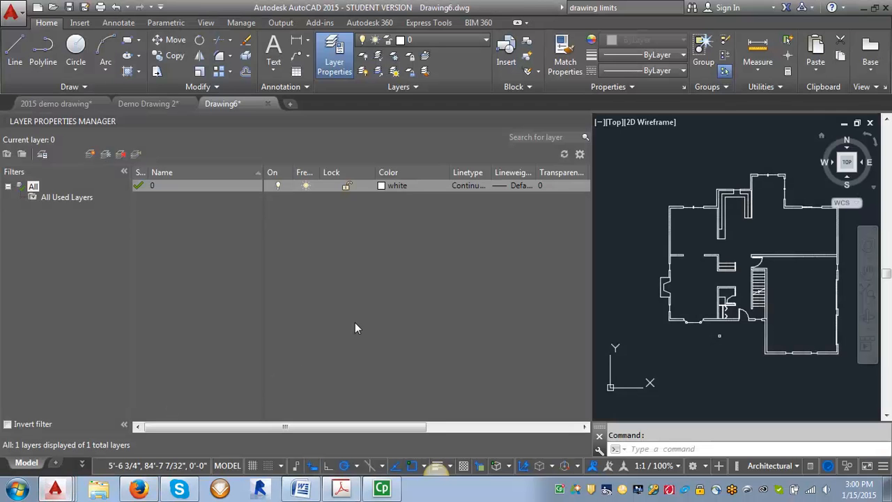
Step: Create a new layer named A-GLAZ and set its color to yellow
click(90, 155)
key(Caps_Lock)
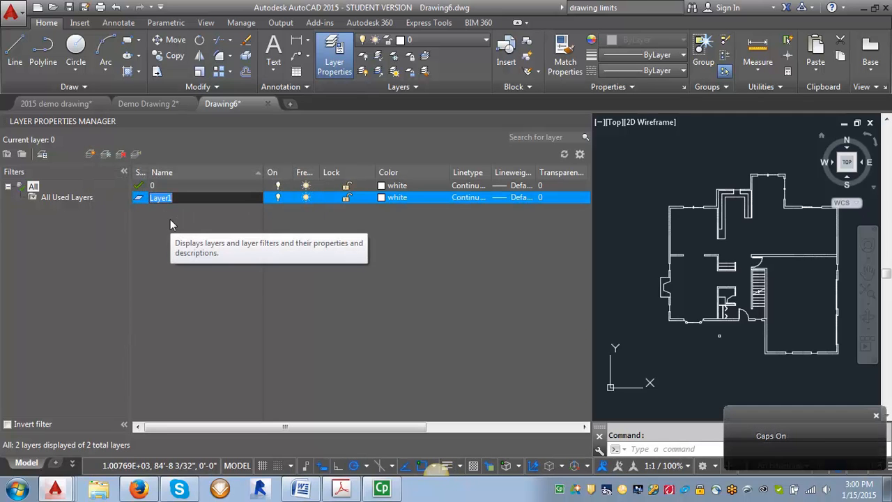
text(A-GLAZ)
key(Return)
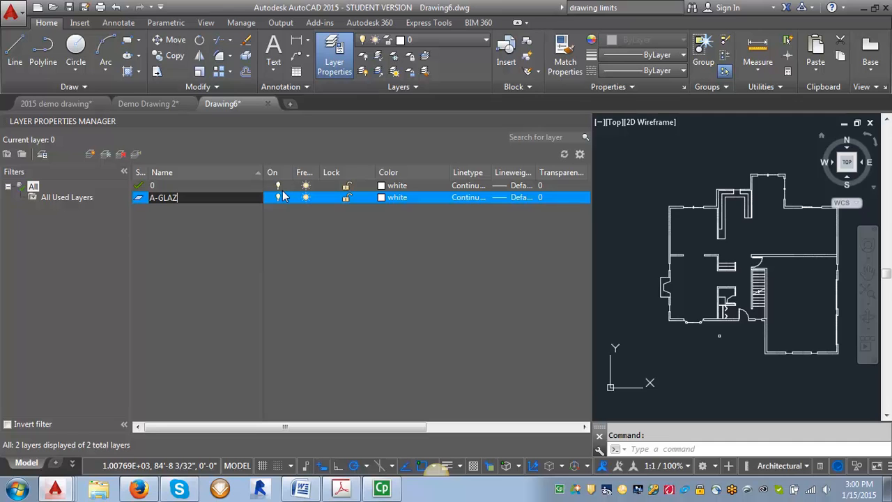
click(391, 198)
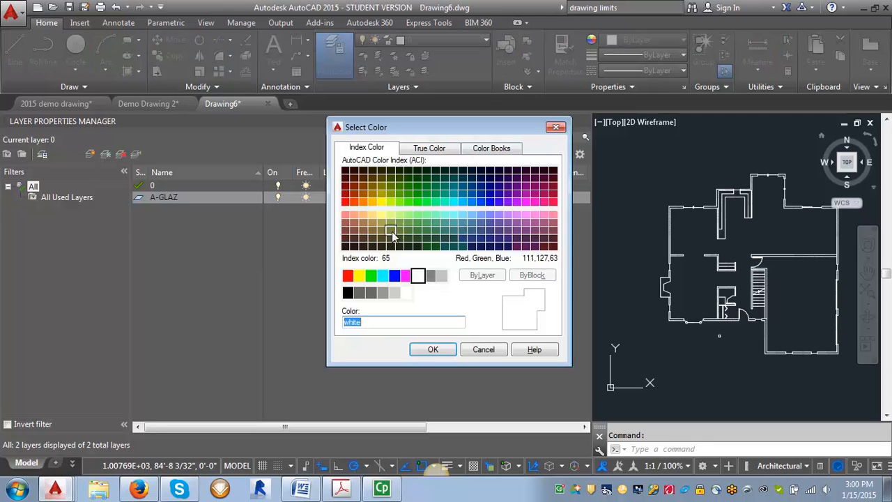
click(359, 276)
click(432, 349)
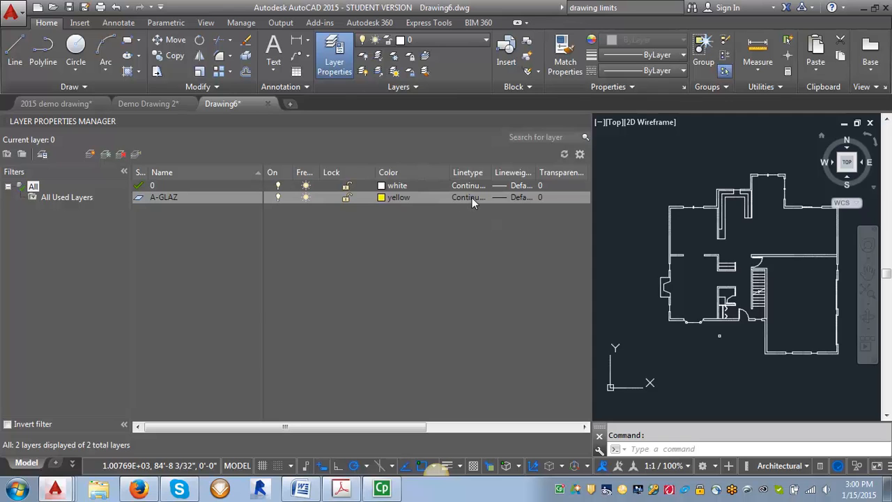
Step: Set the lineweight of the A-GLAZ layer to 0.35 mm
click(514, 197)
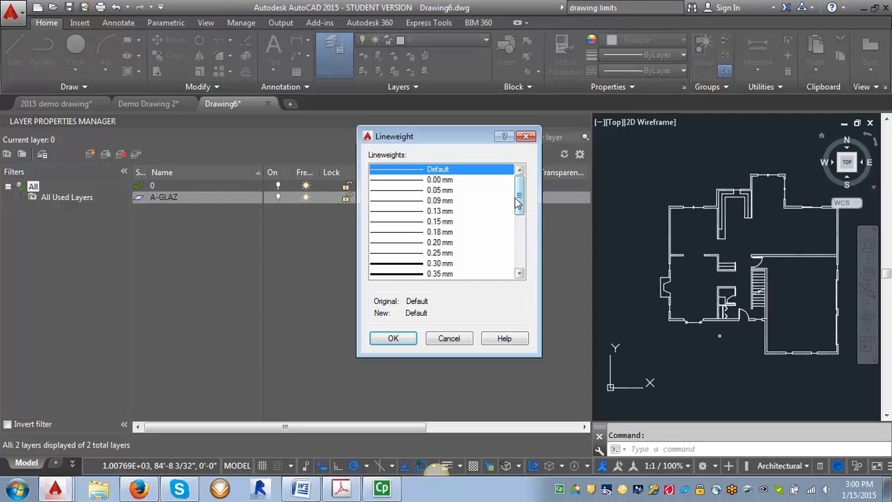
scroll(519, 202, down, 2)
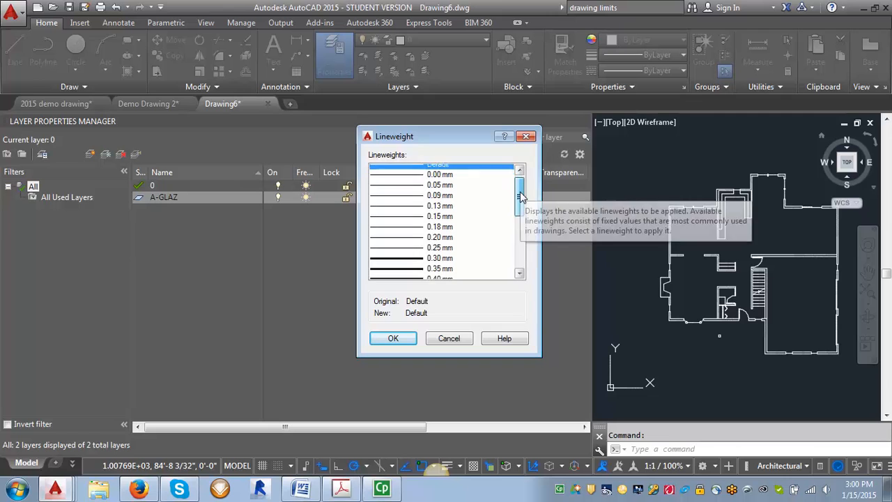
click(433, 232)
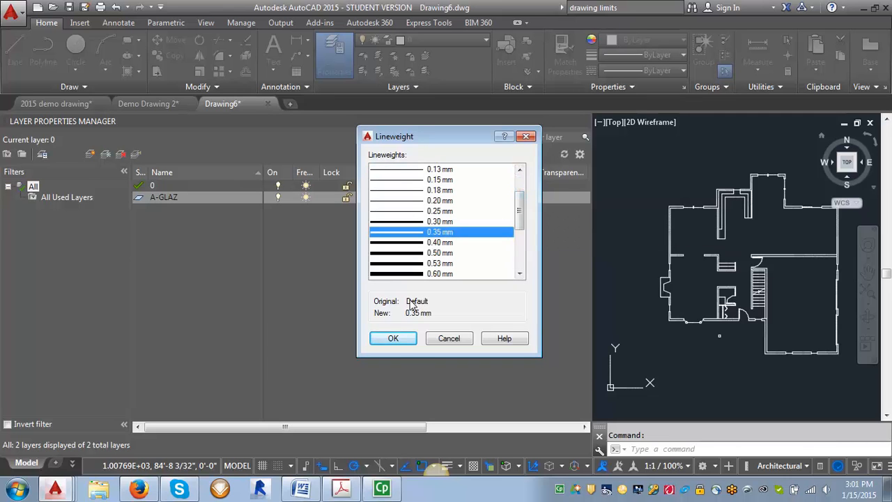
click(400, 338)
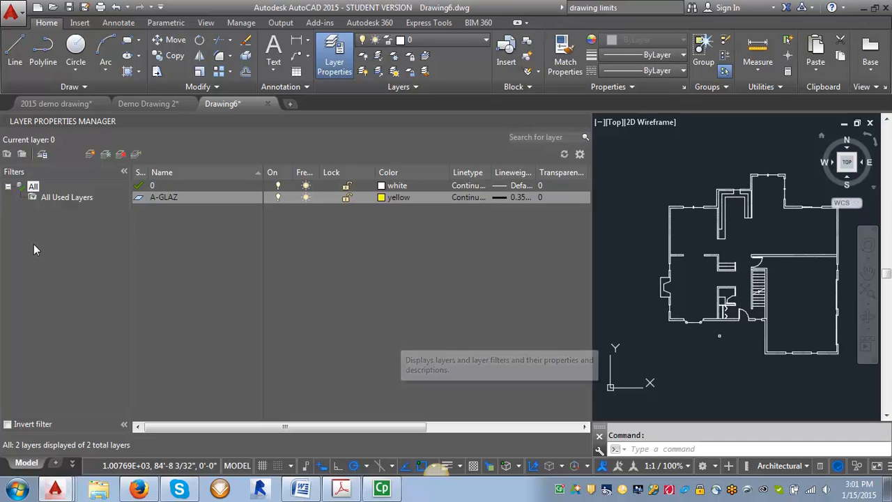
Step: Create another layer named A-DOOR that keeps the color and lineweight inherited from A-GLAZ
click(90, 154)
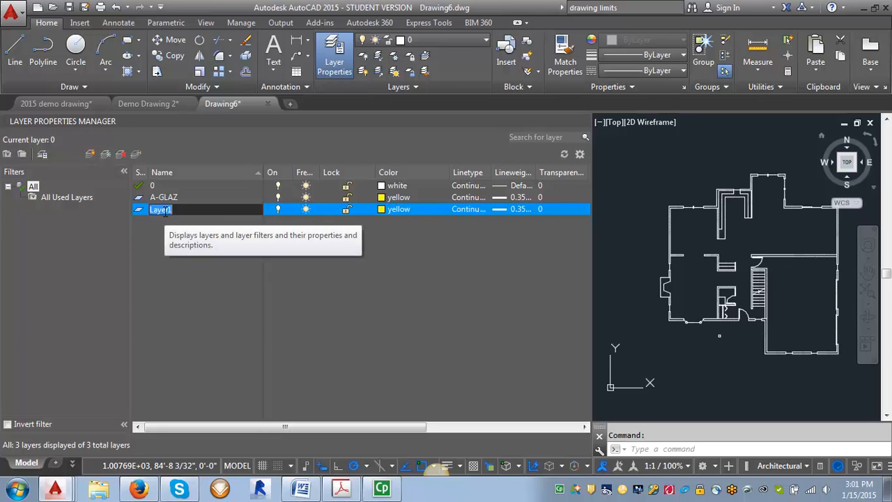
text(A-DOOR)
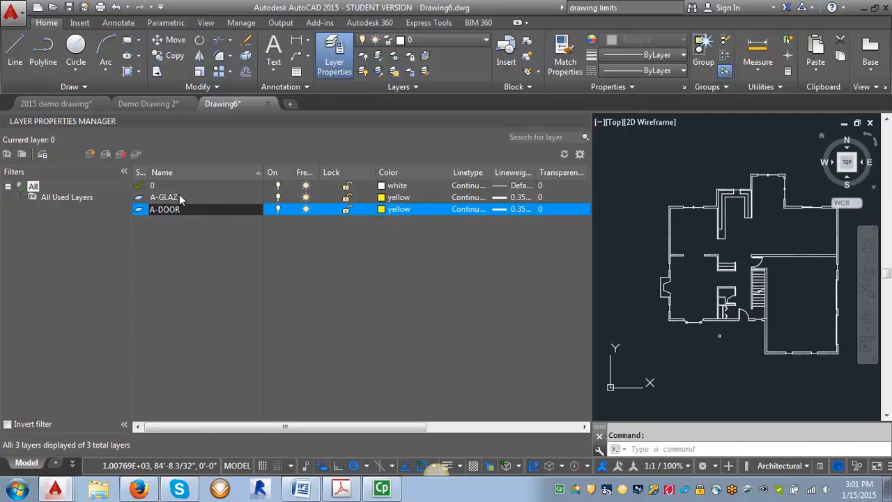
key(Return)
Step: Create a layer named A-FLOR-WDWK and set its color to red
click(91, 154)
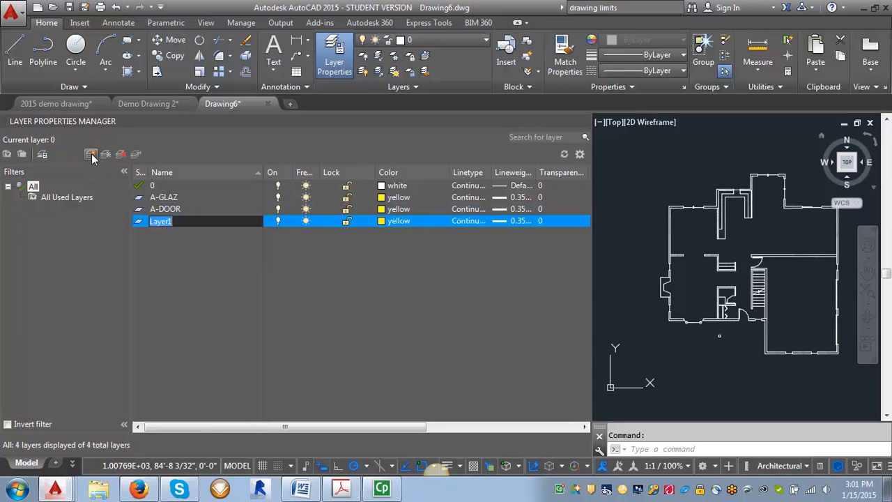
text(A-FLOR-W)
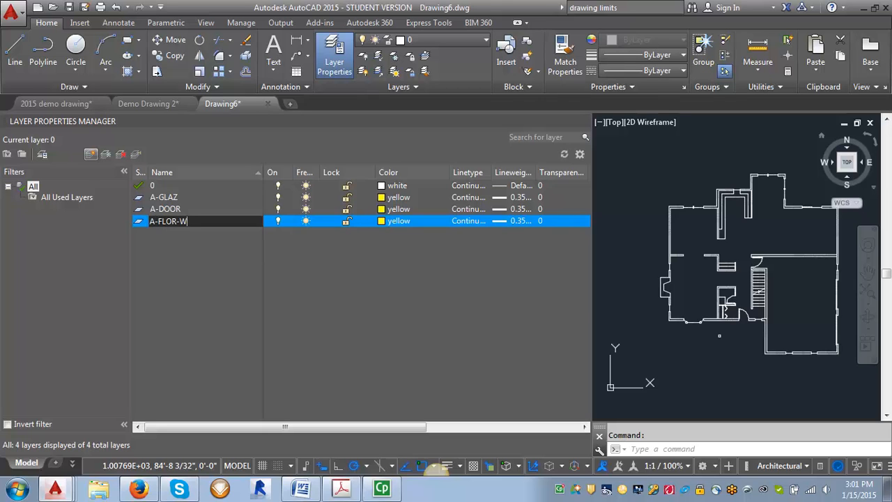
text(DWK)
click(387, 223)
click(347, 275)
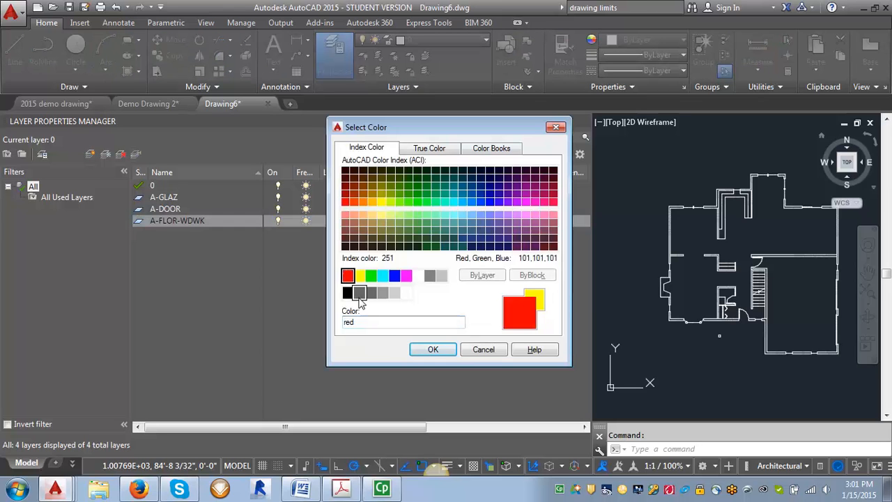
click(432, 349)
Step: Set the lineweight of the A-FLOR-WDWK layer to 0.13 mm
click(508, 221)
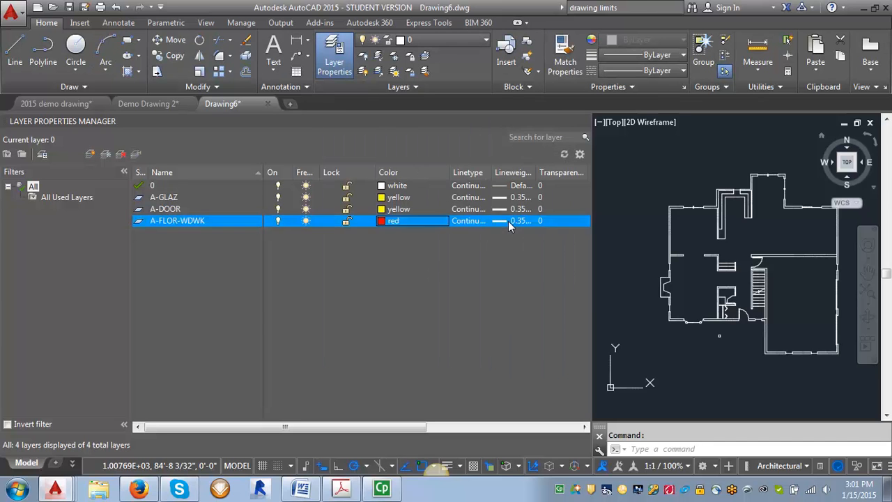
click(508, 221)
click(439, 211)
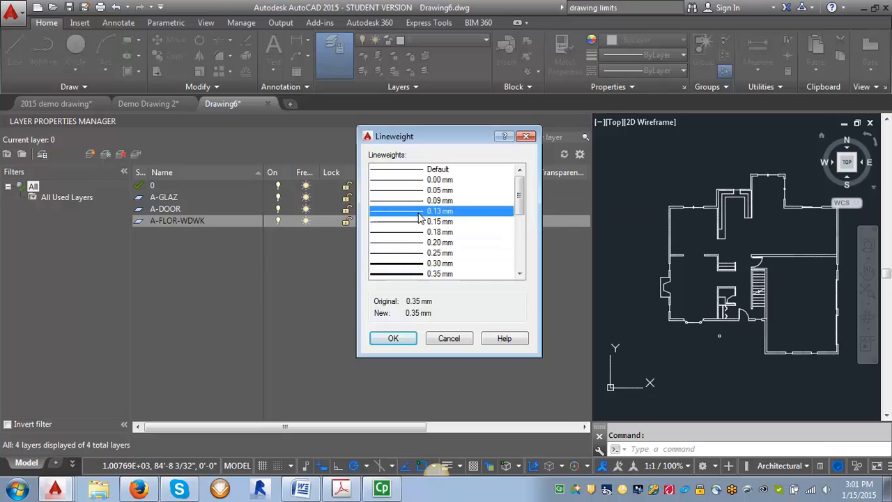
click(393, 339)
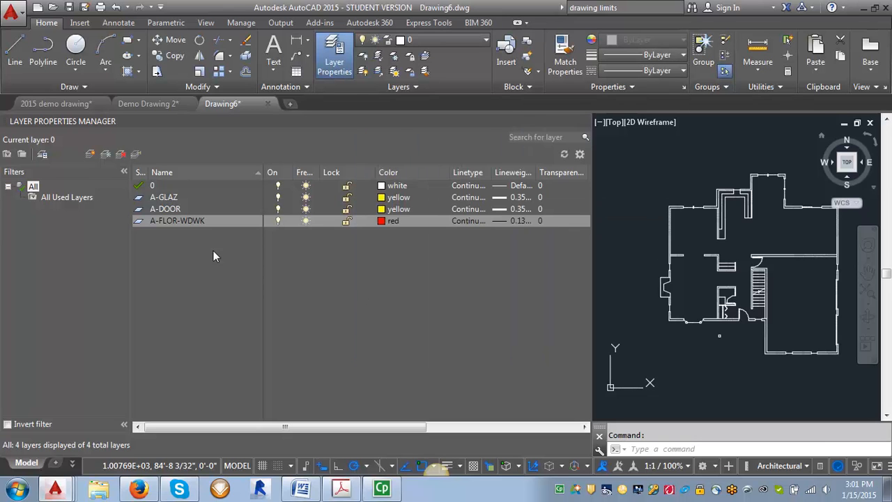
Step: Create a layer named A-FLOR-HIDN and set its color to light gray, index color 9
click(90, 154)
text(A-FLOR-)
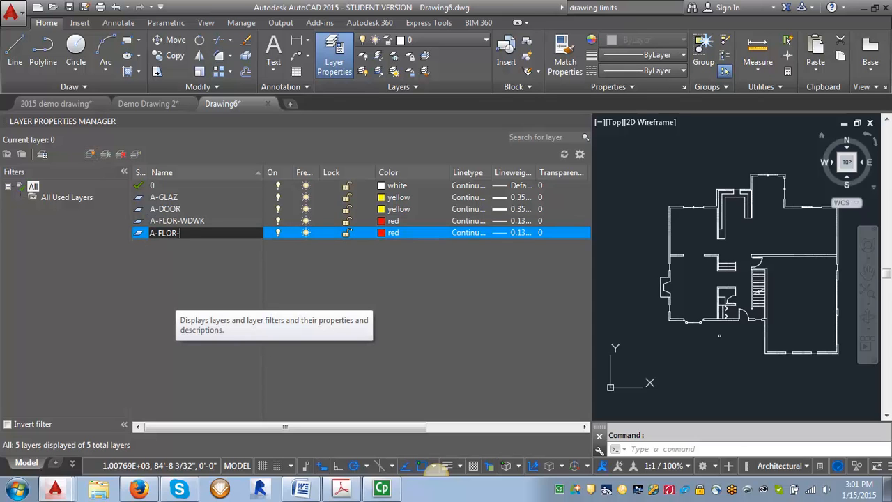
text(HIDN)
click(388, 232)
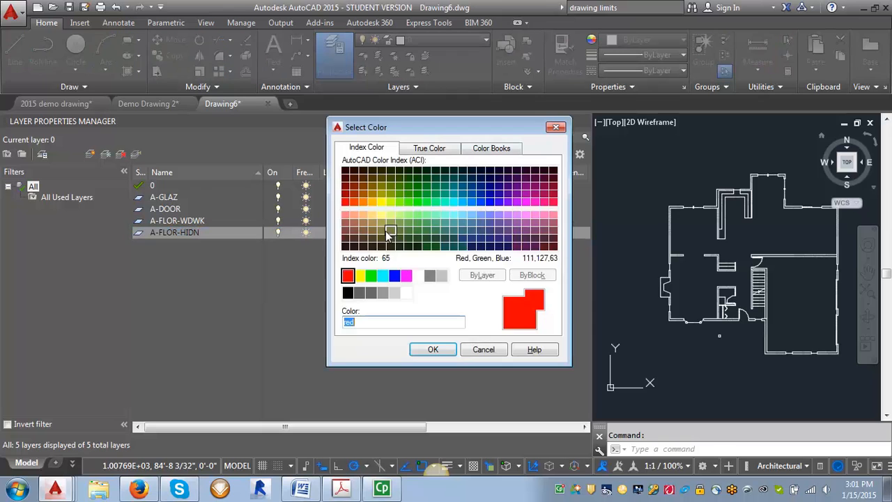
click(442, 275)
click(433, 349)
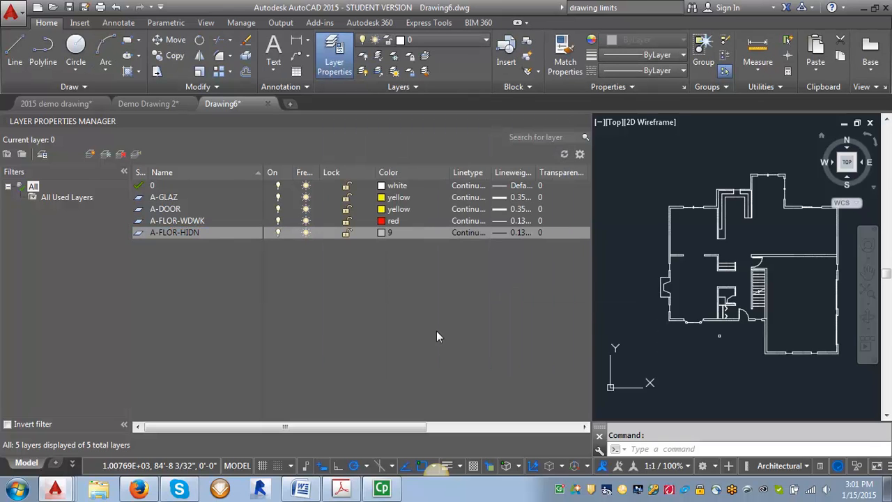
Step: Load the DASHED2 linetype from acad.lin and assign it to the A-FLOR-HIDN layer
click(469, 235)
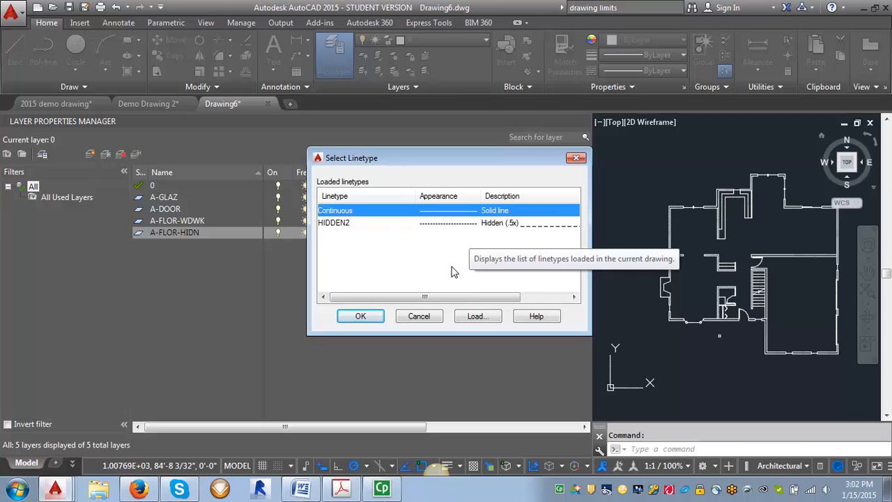
click(480, 316)
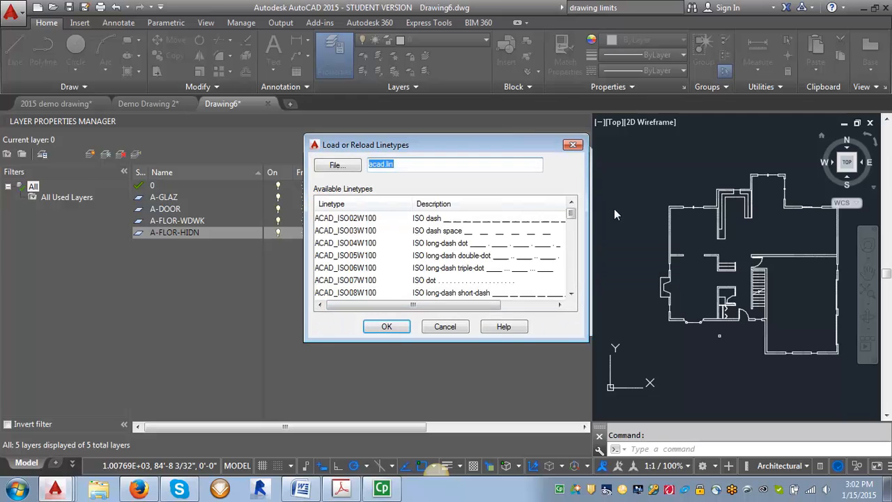
drag(570, 217, 574, 260)
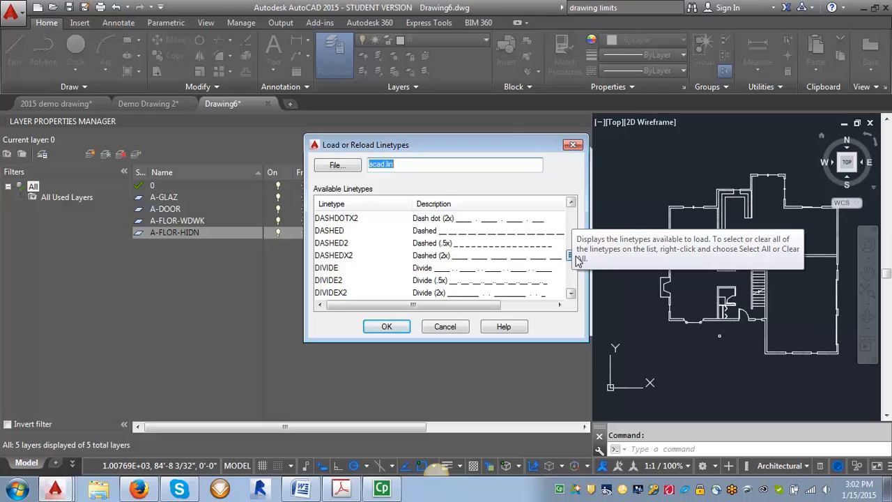
click(338, 244)
click(387, 327)
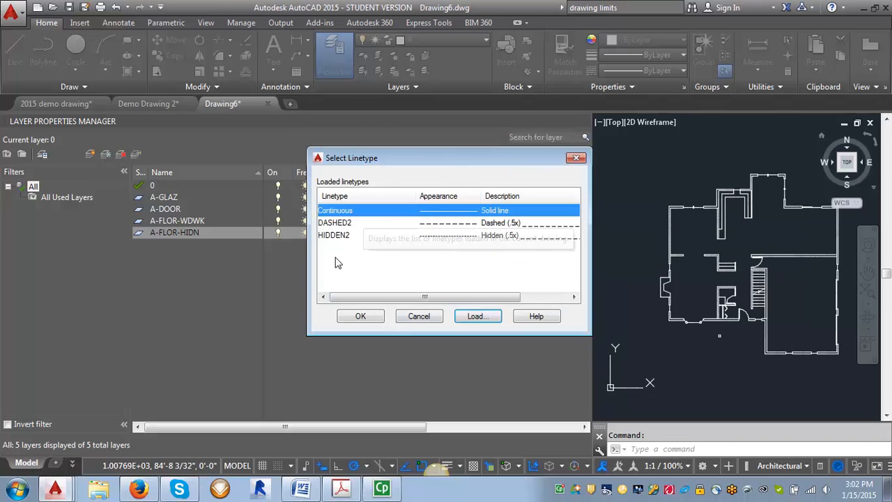
click(337, 225)
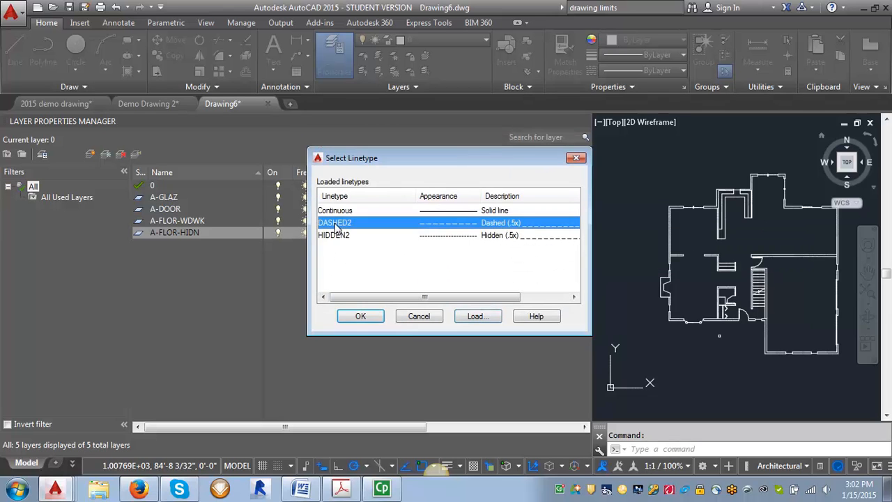
click(363, 317)
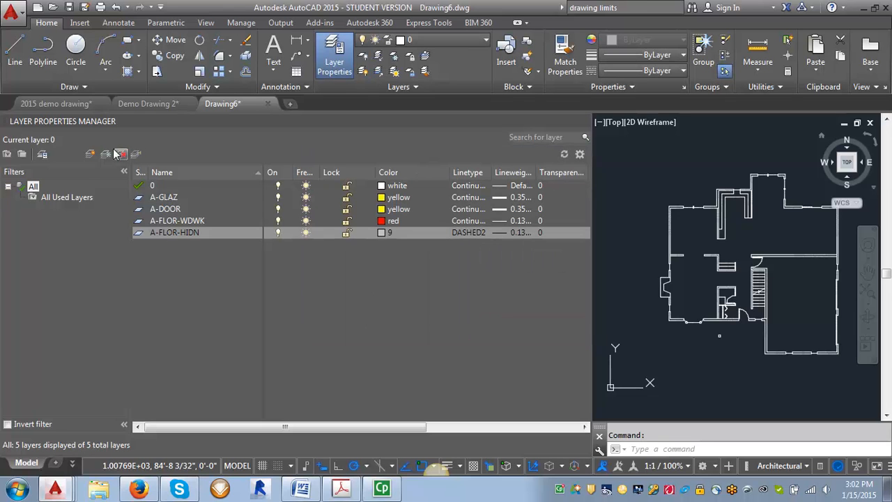
Step: Create a layer named A-WALL-EXTR and set its color to white
click(90, 154)
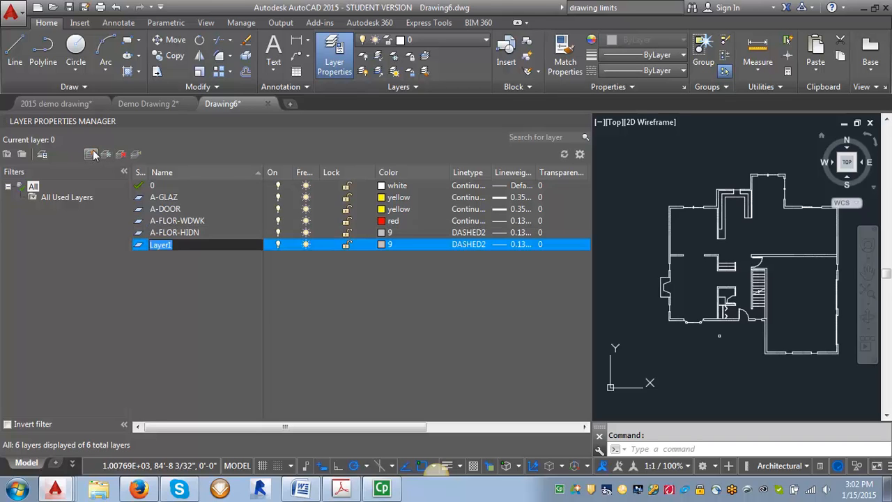
text(A-WALL-EXTR)
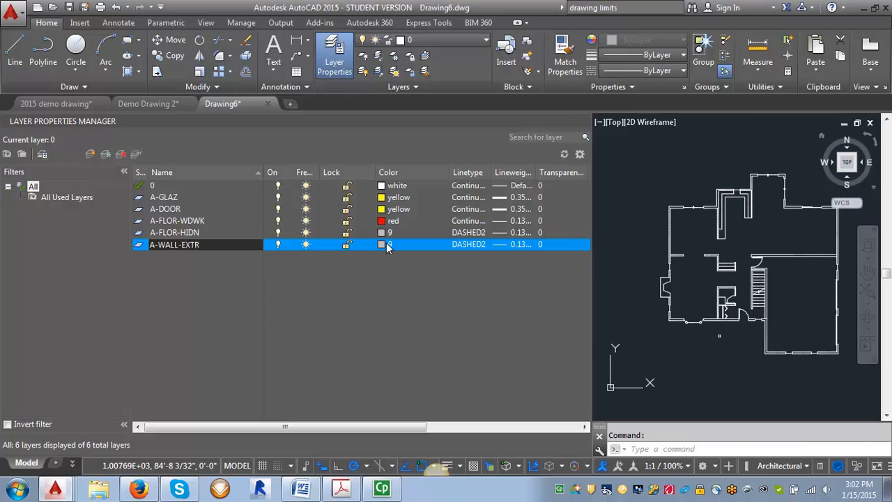
click(384, 245)
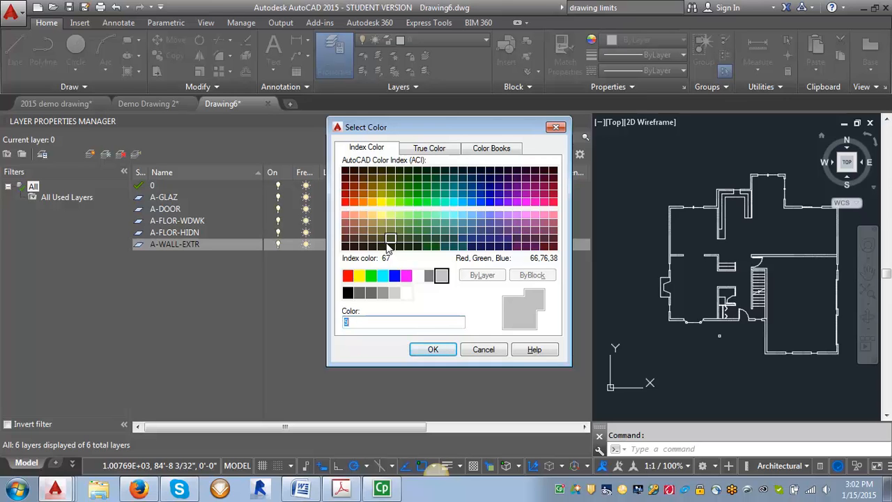
click(418, 276)
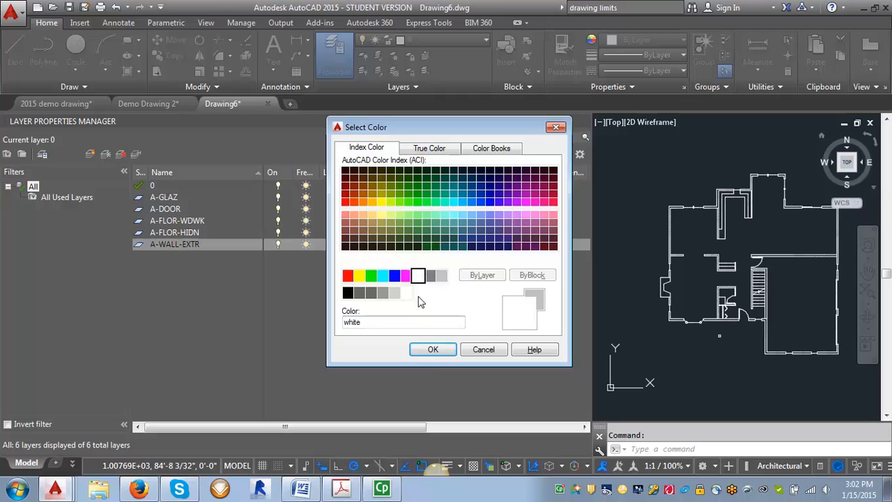
click(432, 349)
Step: Set the A-WALL-EXTR layer's linetype to Continuous and its lineweight to 0.40 mm
click(473, 245)
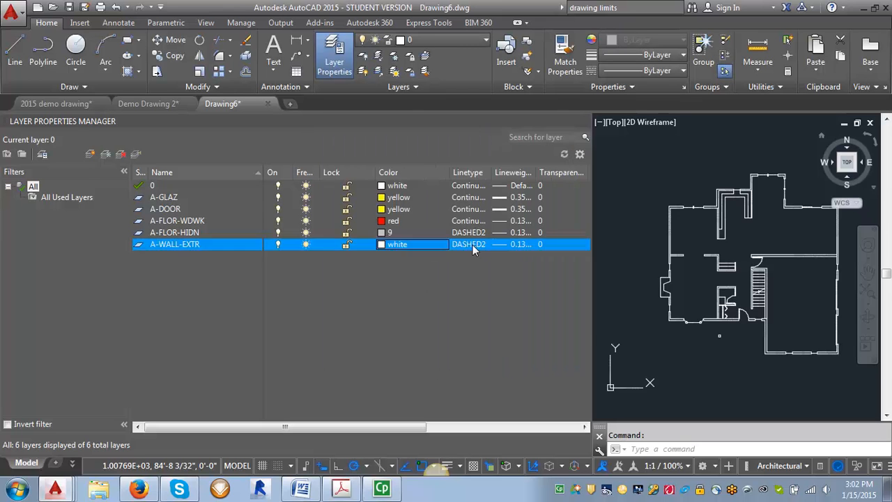
click(342, 211)
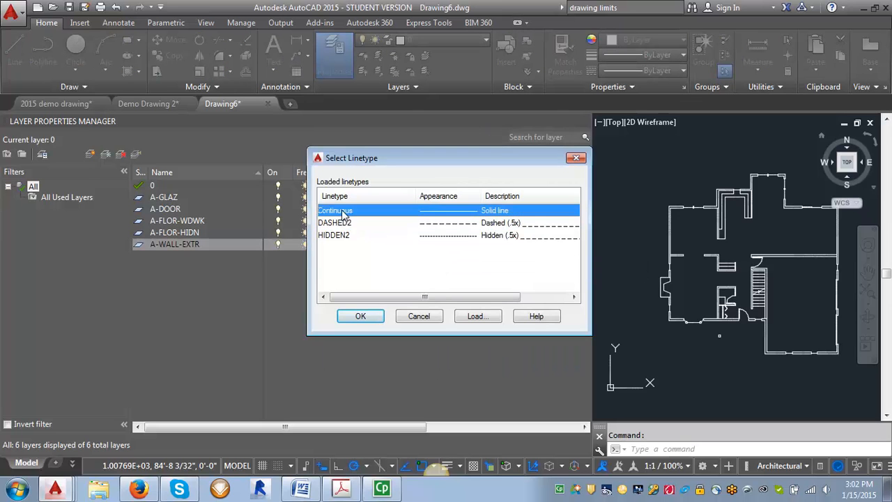
click(359, 315)
click(517, 245)
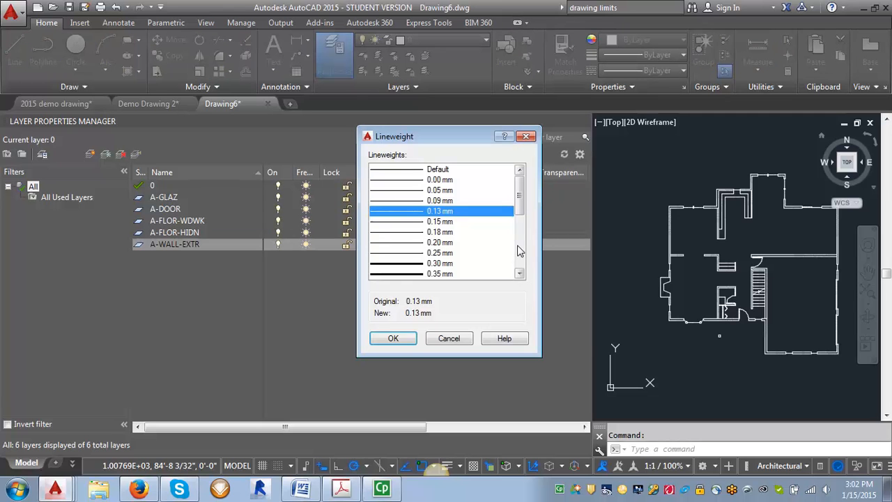
scroll(521, 211, down, 1)
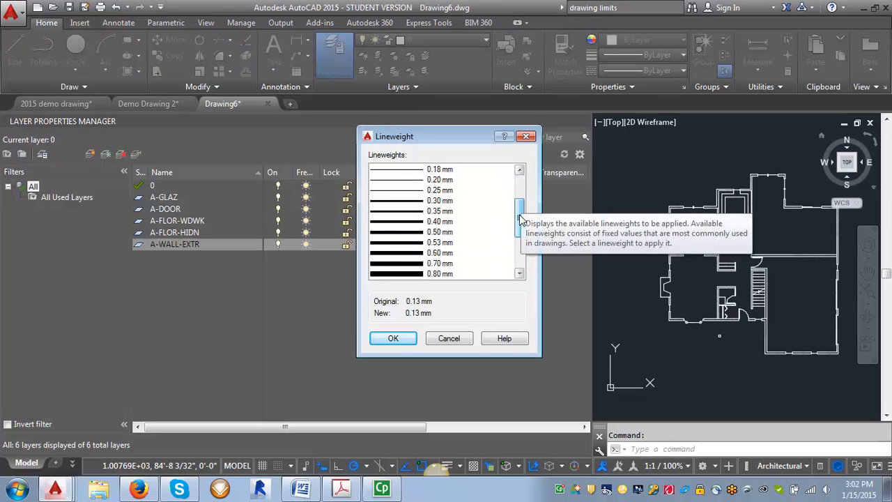
click(439, 221)
click(393, 338)
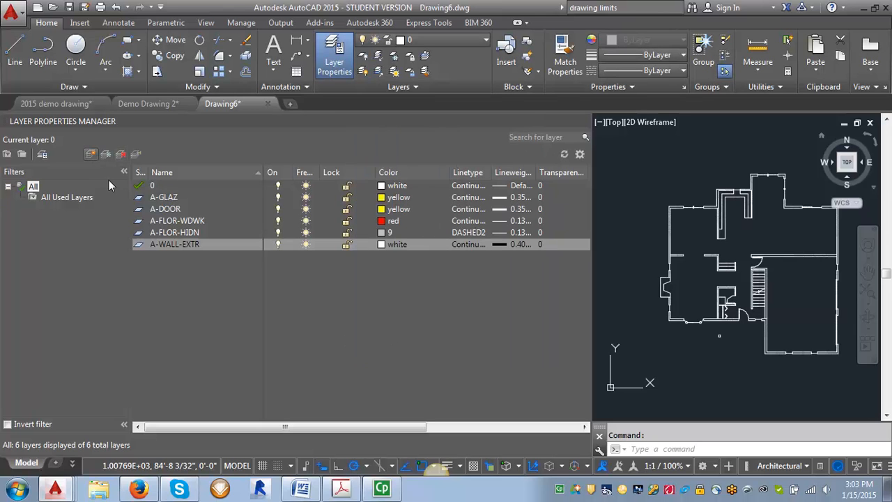
Step: Create a layer named A-WALL-INTR and set its color to light gray, index color 9
key(alt+n)
text(A-WALL-INTR)
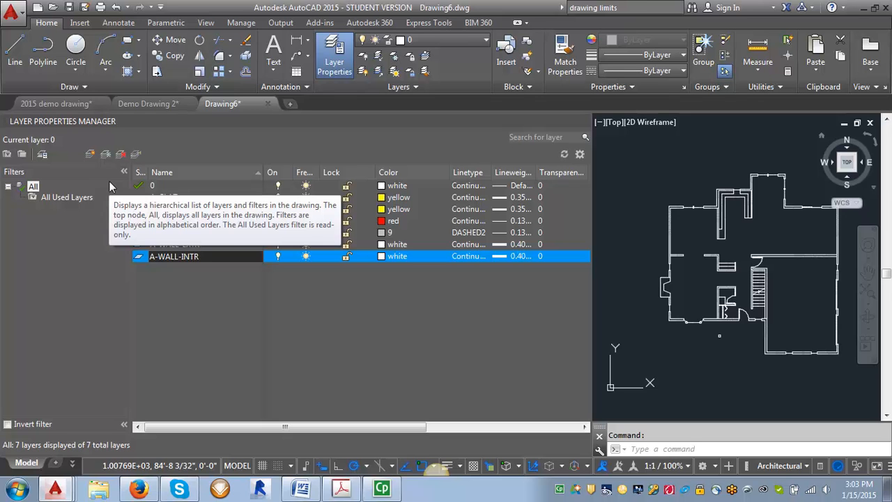
click(388, 257)
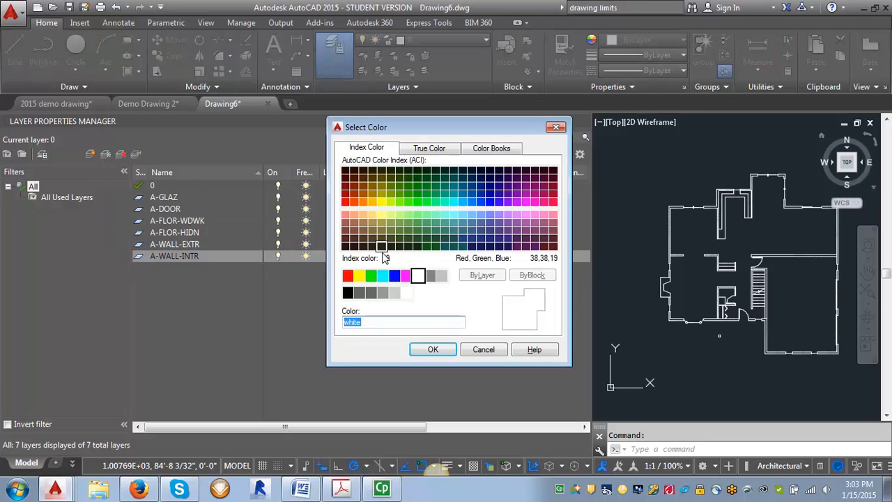
click(441, 275)
click(430, 351)
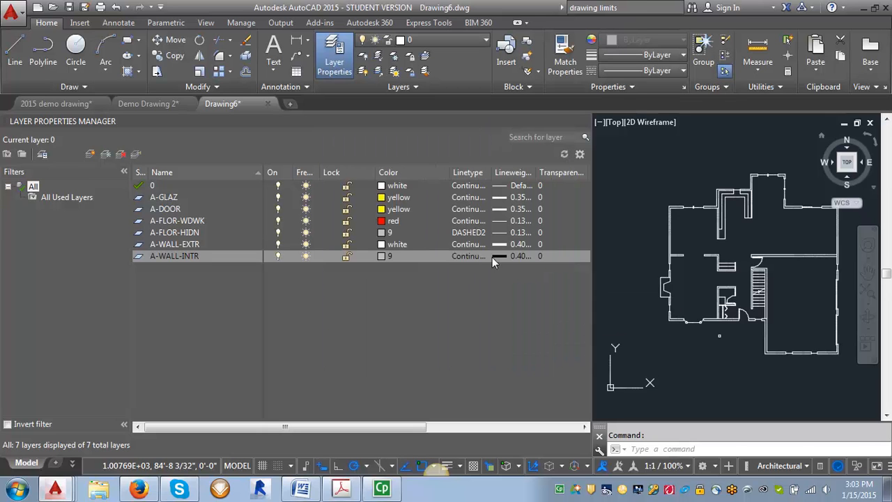
Step: Create a layer named VPRT and set its color to magenta
click(91, 153)
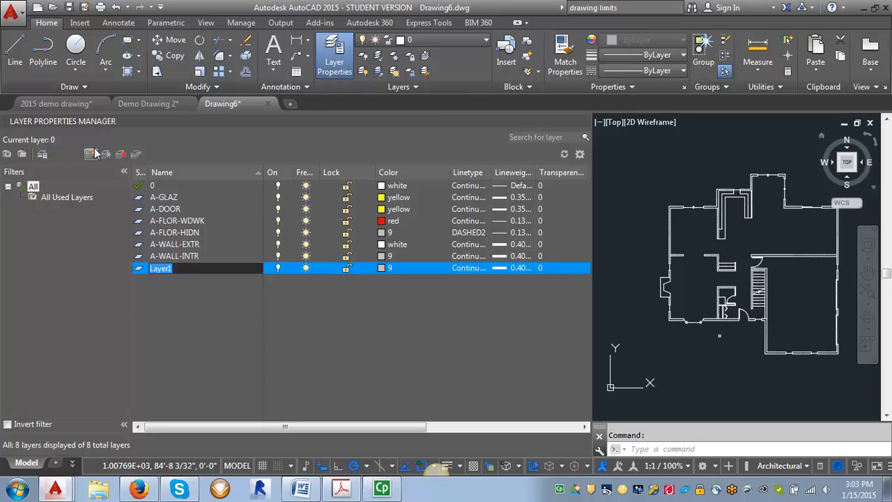
text(VPRT)
click(381, 270)
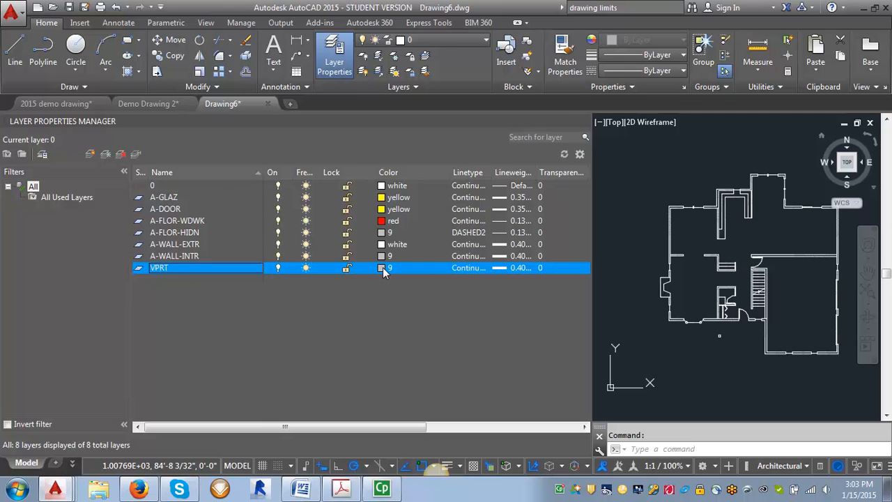
click(406, 275)
click(433, 350)
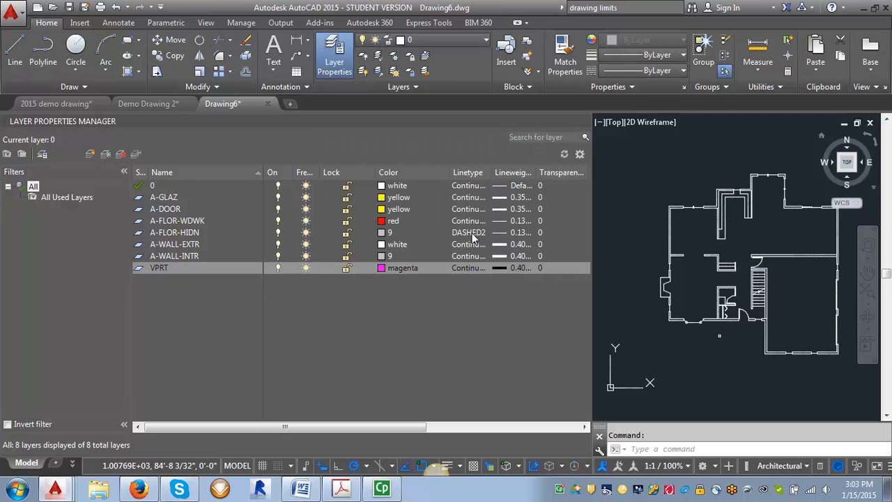
Step: Set the lineweight of the VPRT layer to 0.50 mm
click(517, 270)
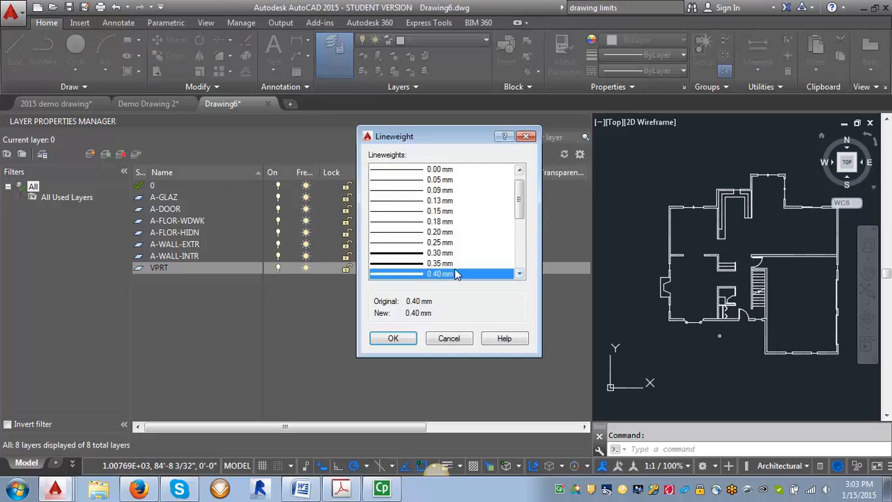
scroll(522, 216, down, 2)
click(445, 232)
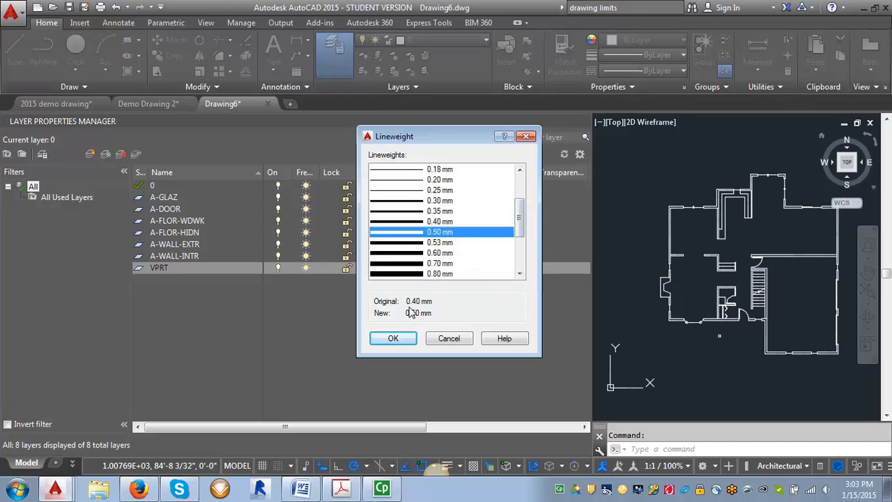
click(396, 337)
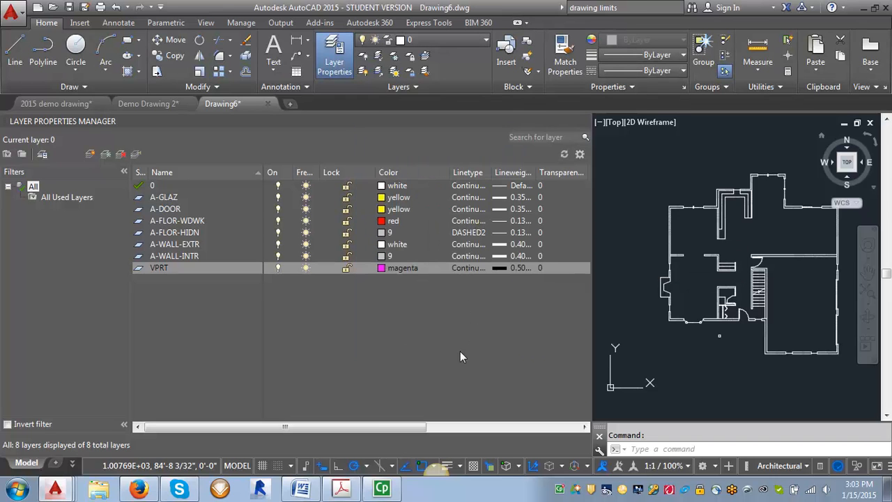
Step: Make the VPRT layer non-plotting and close the layer manager
drag(296, 430, 422, 439)
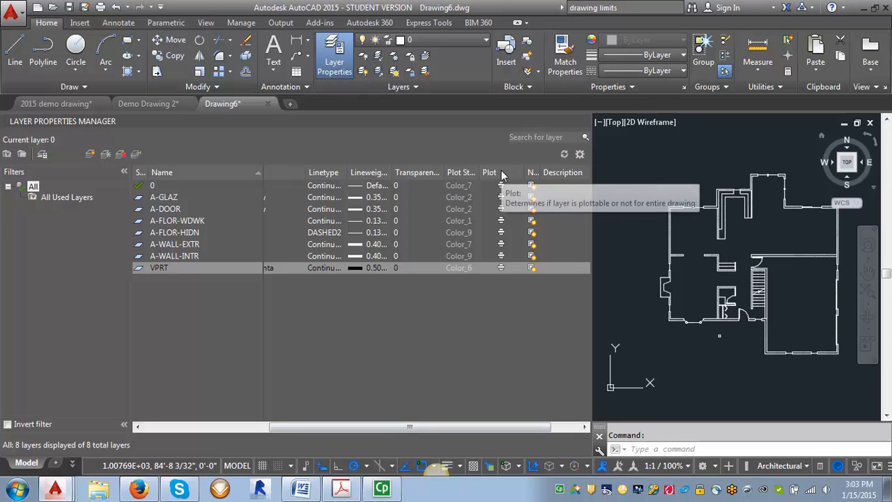
click(503, 268)
click(584, 122)
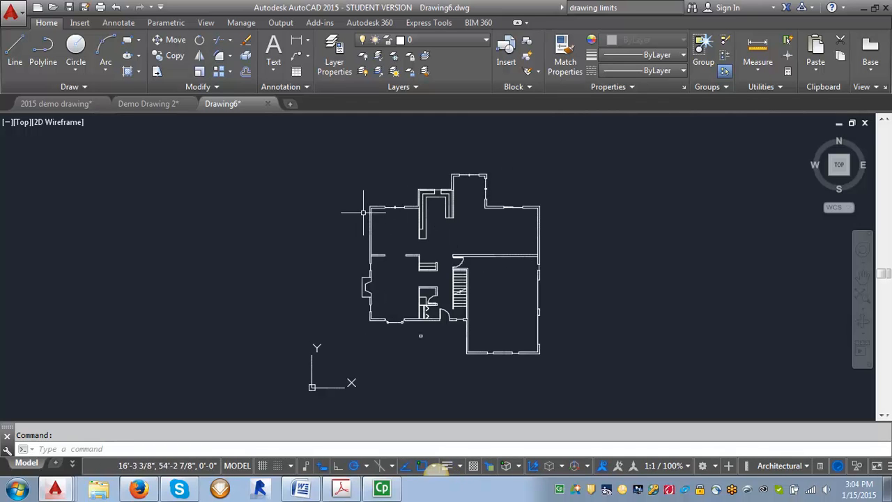
Step: Assign the exterior wall lines around the upper-left room, down to the wall piece above the fireplace, to the A-WALL-EXTR layer
scroll(359, 202, up, 7)
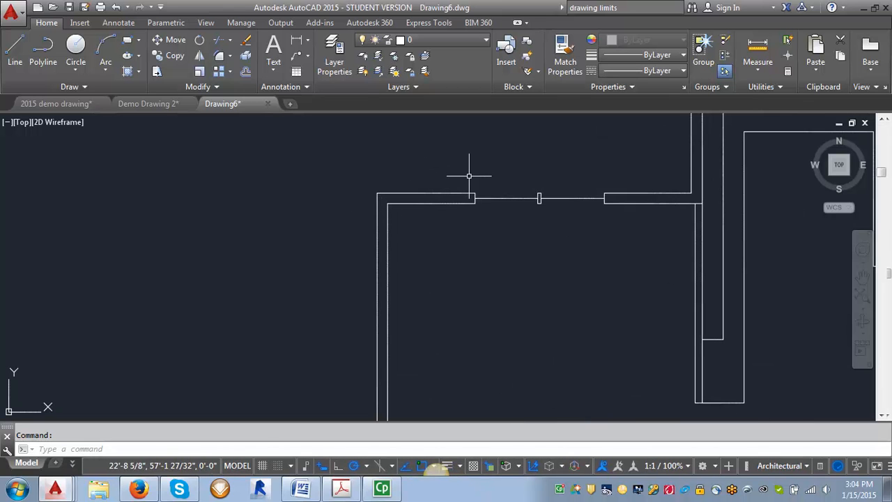
click(430, 179)
click(321, 272)
click(455, 230)
click(478, 175)
click(602, 215)
click(629, 171)
click(667, 169)
click(637, 221)
click(710, 142)
click(682, 157)
scroll(595, 157, down, 6)
scroll(541, 286, up, 2)
scroll(550, 262, up, 2)
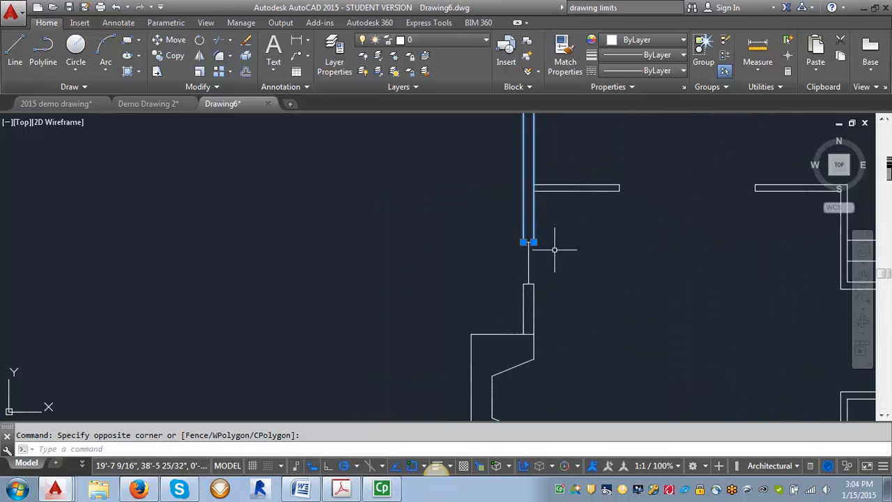
click(537, 299)
click(518, 296)
scroll(521, 298, up, 4)
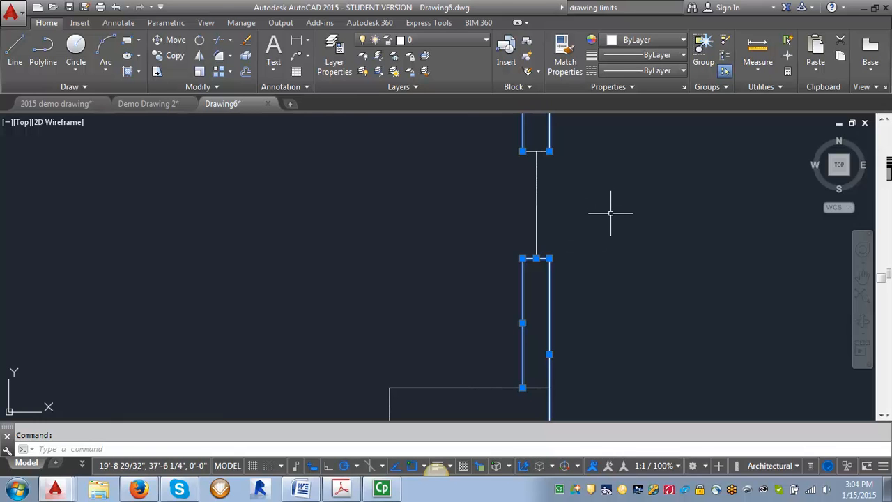
click(487, 43)
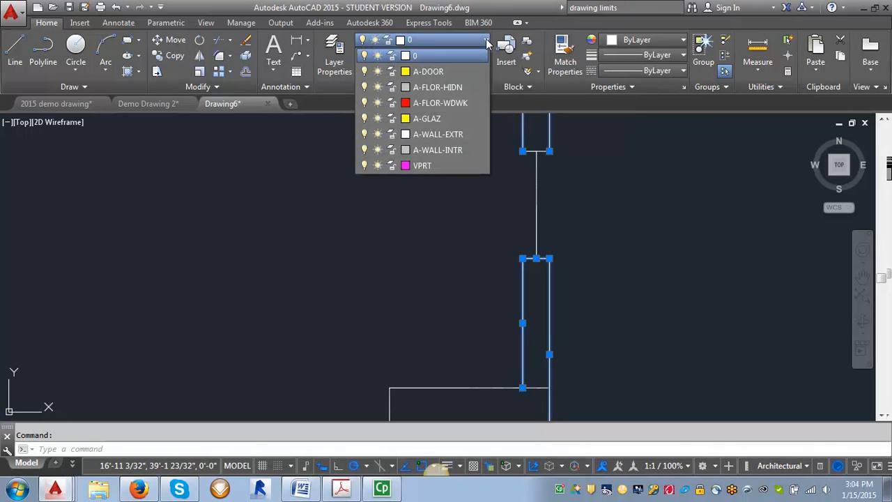
click(447, 134)
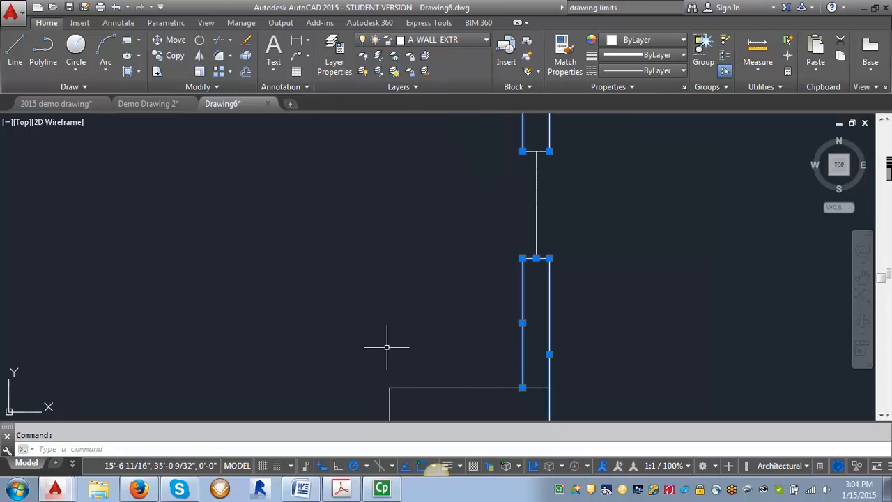
key(Escape)
Step: Move the window lines in the upper-left room's top exterior wall to the A-GLAZ layer through their object properties
scroll(368, 318, down, 5)
scroll(426, 248, up, 5)
click(454, 165)
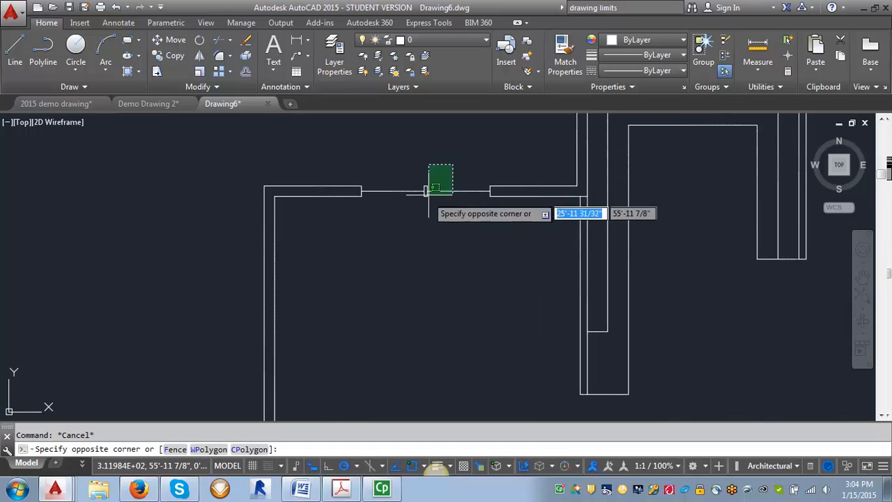
click(405, 220)
scroll(400, 299, down, 2)
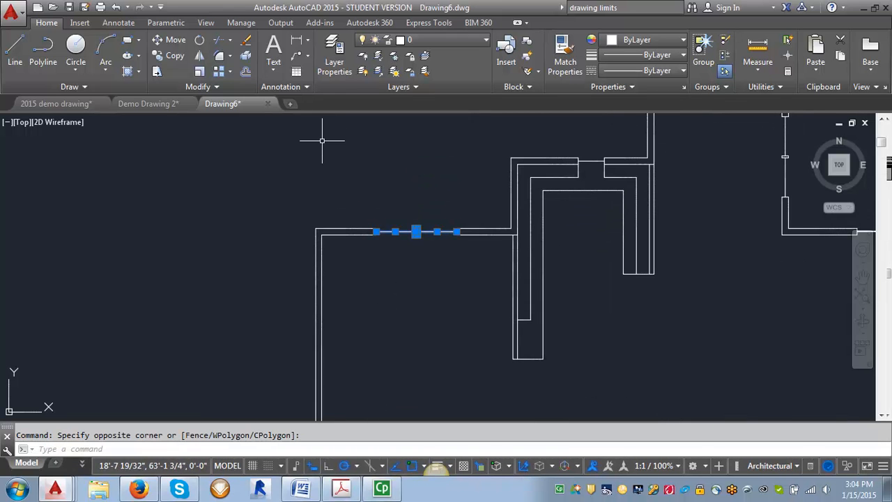
right_click(397, 159)
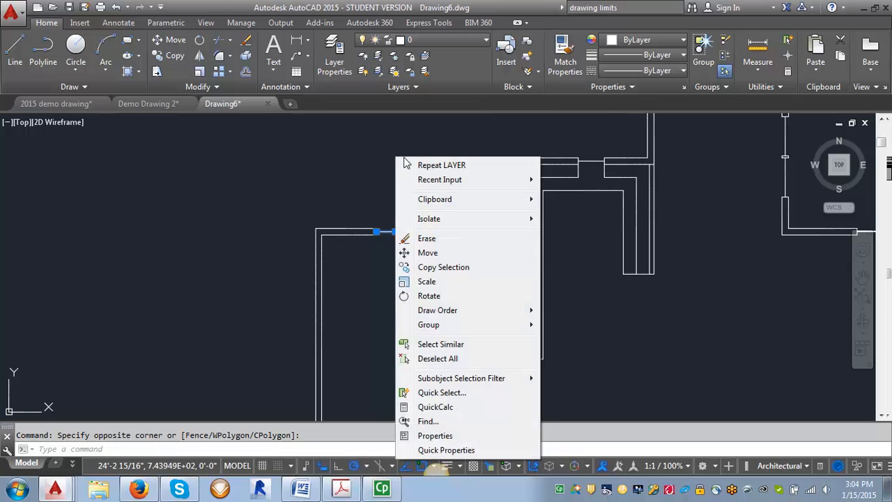
click(440, 436)
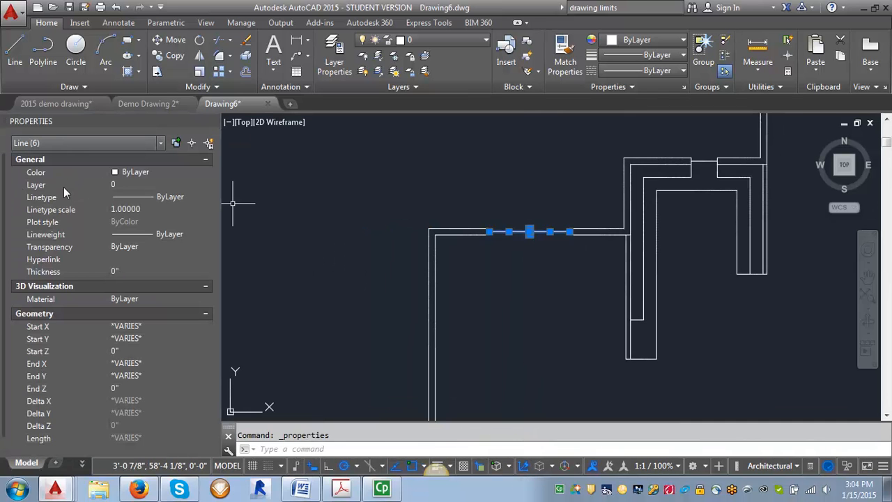
click(182, 184)
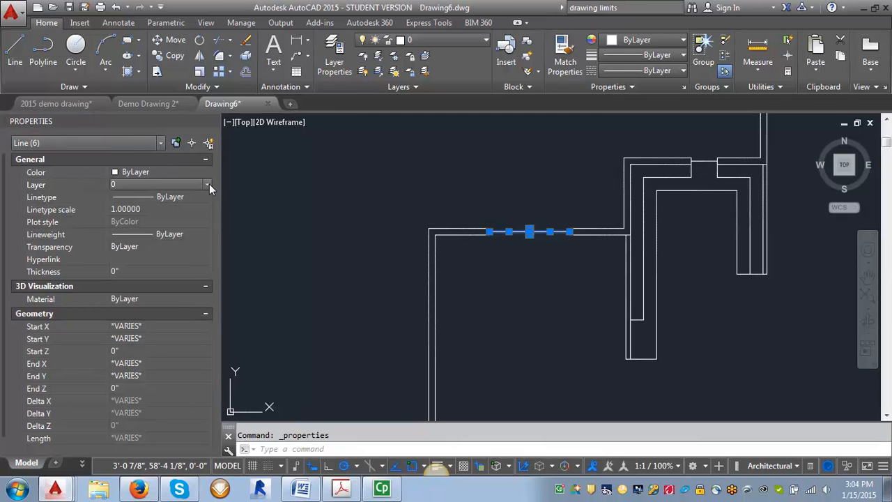
click(207, 184)
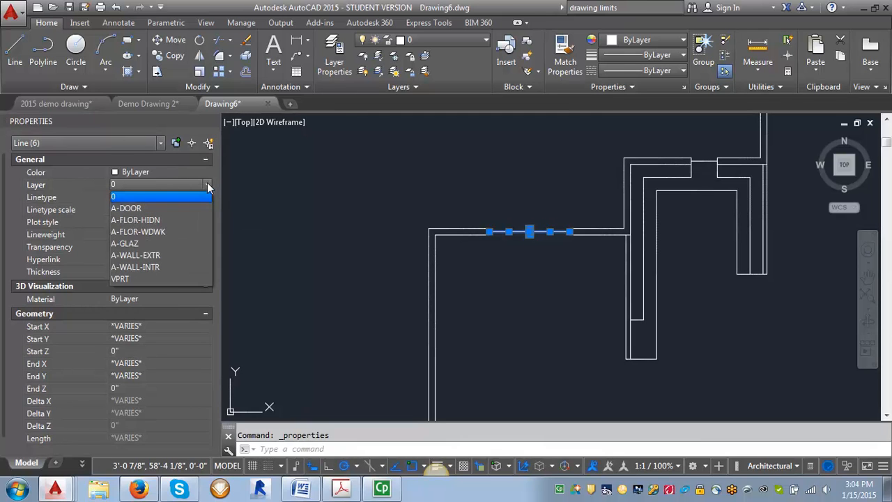
click(136, 244)
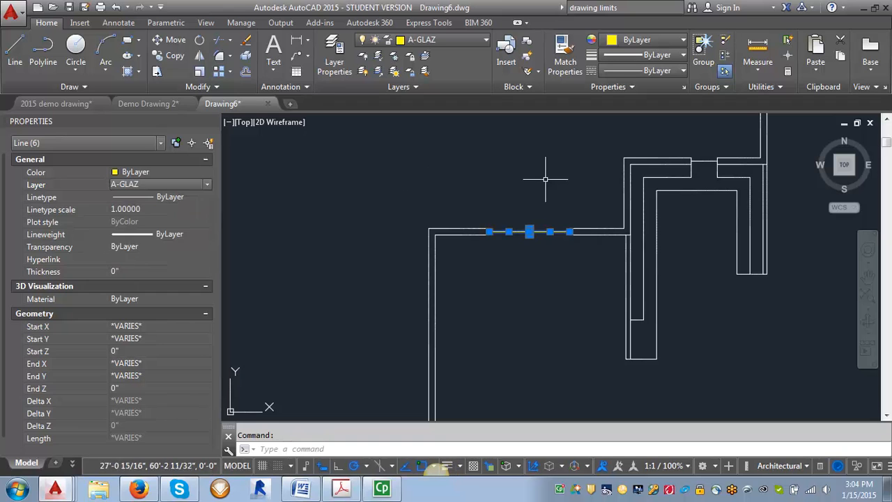
key(Escape)
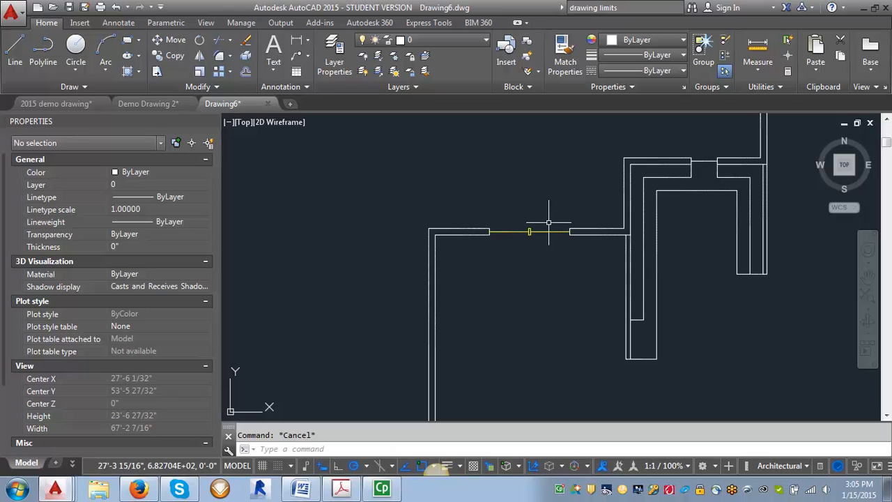
Step: Move the kitchen counter's front edges and end lines to the A-FLOR-WDWK layer through their object properties
scroll(501, 237, down, 2)
scroll(630, 239, up, 2)
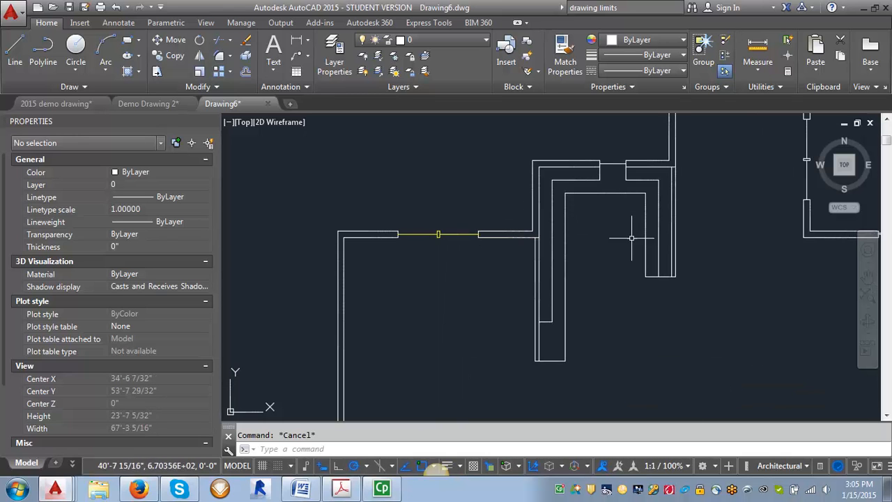
click(653, 191)
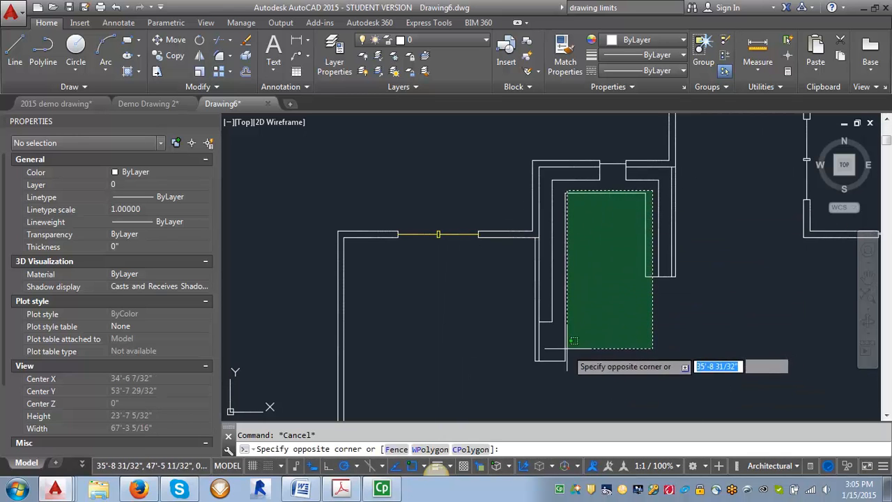
click(561, 369)
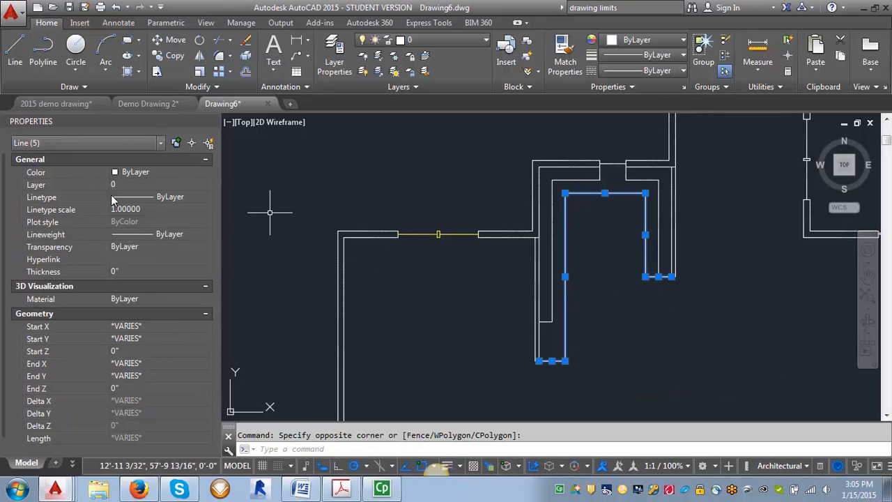
click(163, 183)
click(206, 186)
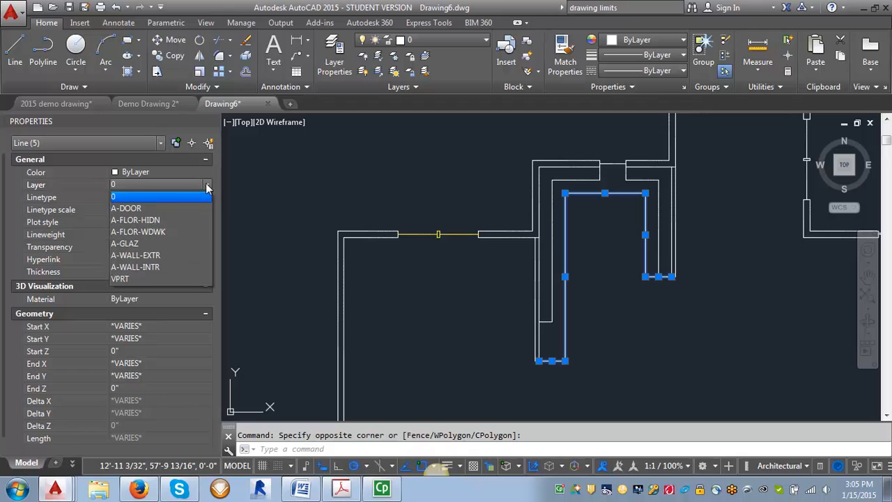
click(132, 230)
key(Escape)
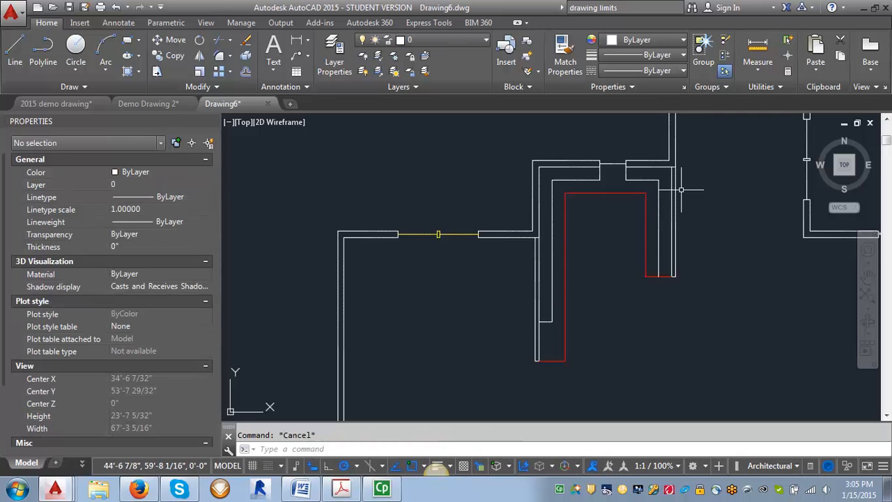
Step: Move the upper cabinet lines between the kitchen walls and the red counter edges, including the short end lines, to the A-FLOR-HIDN layer
click(661, 182)
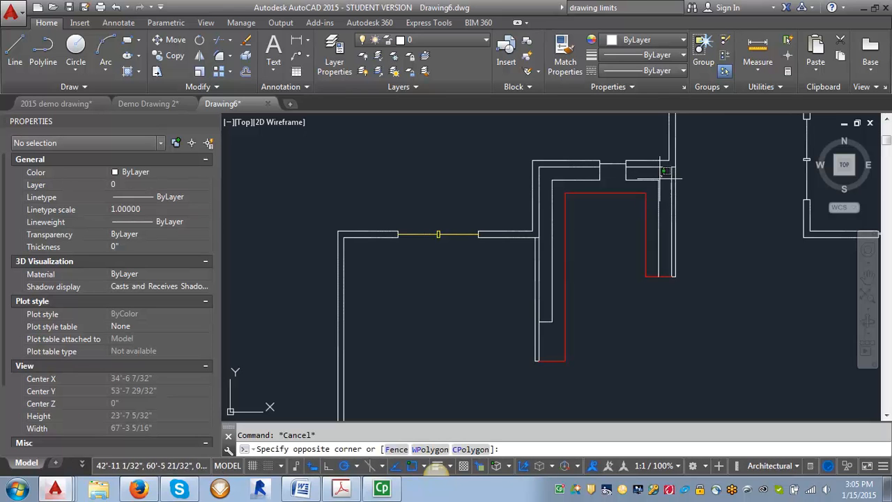
click(631, 176)
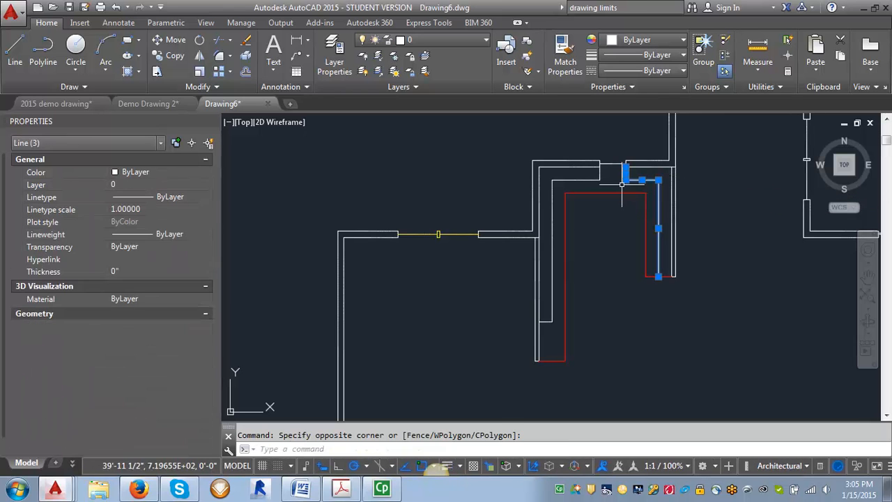
click(605, 171)
click(540, 189)
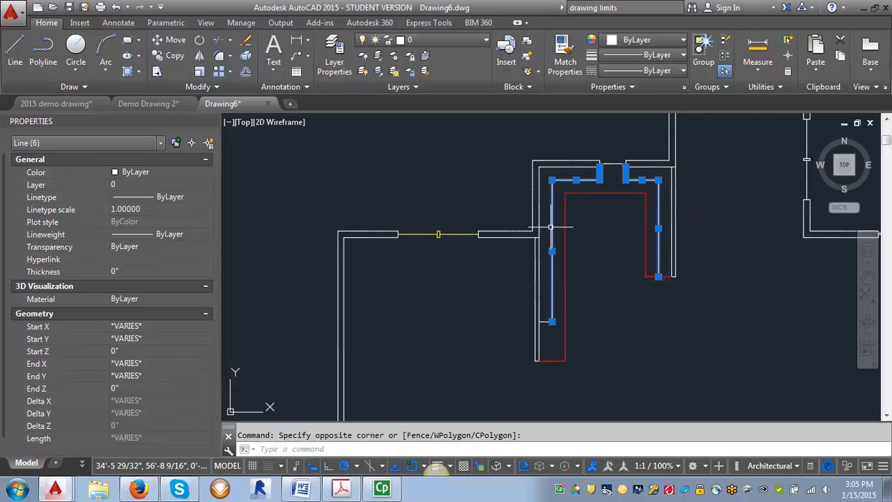
click(552, 321)
click(527, 338)
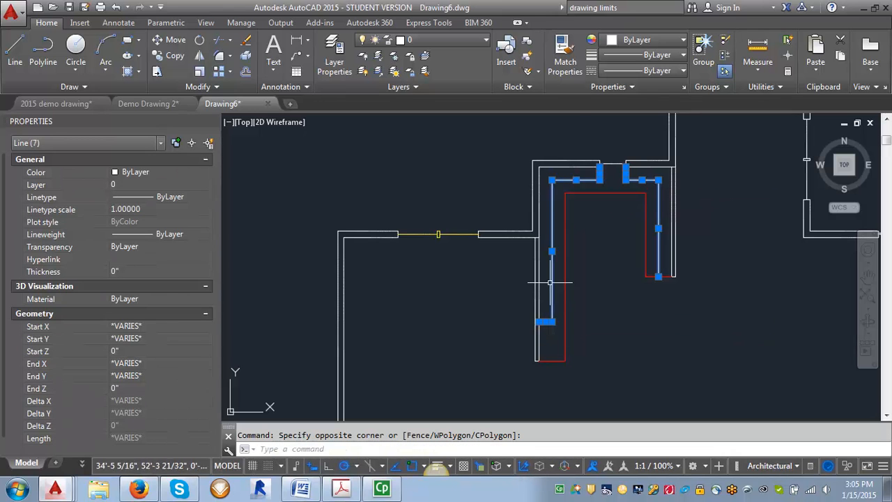
click(487, 41)
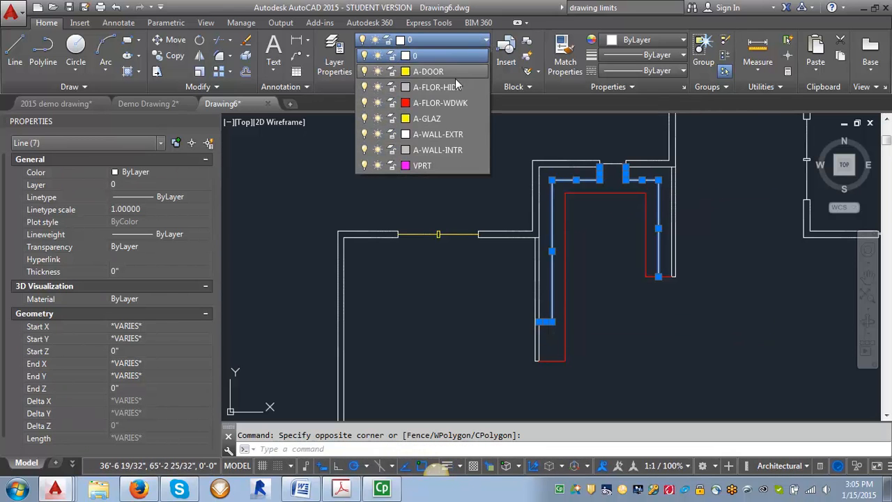
click(437, 87)
key(Escape)
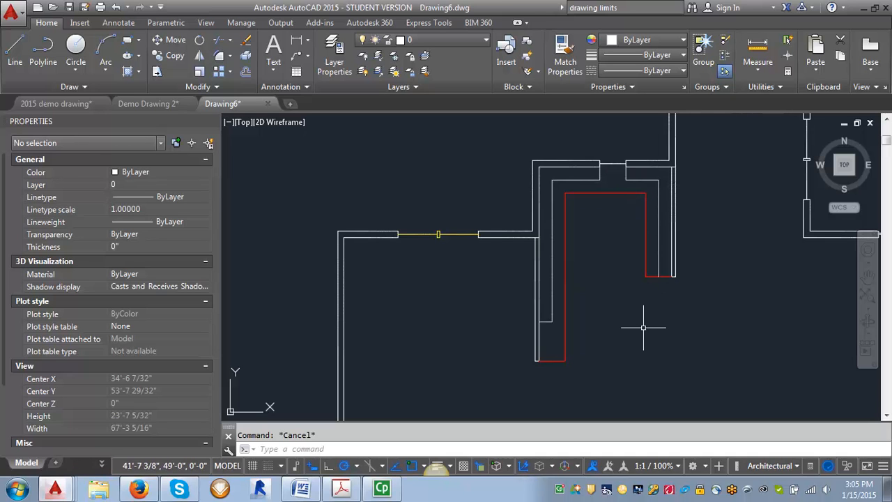
Step: Bring the interior walls, closet shelves and door beside the stairs below the kitchen into close view
scroll(499, 273, down, 4)
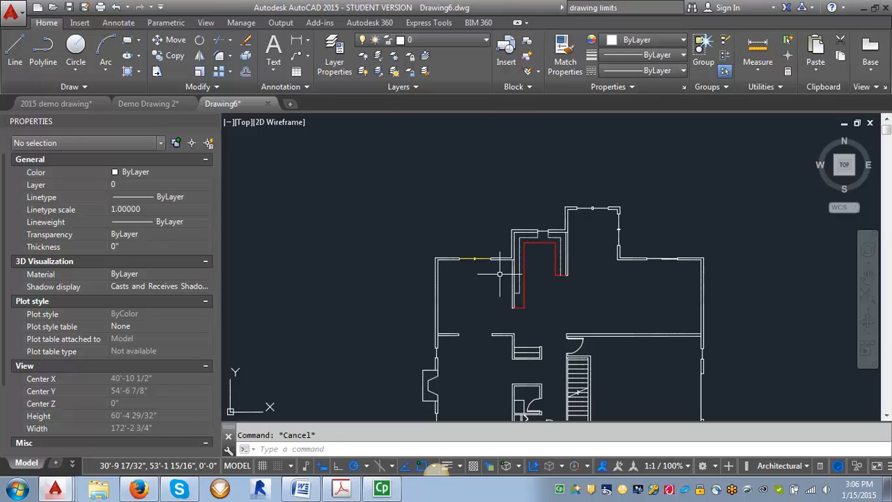
scroll(593, 366, up, 4)
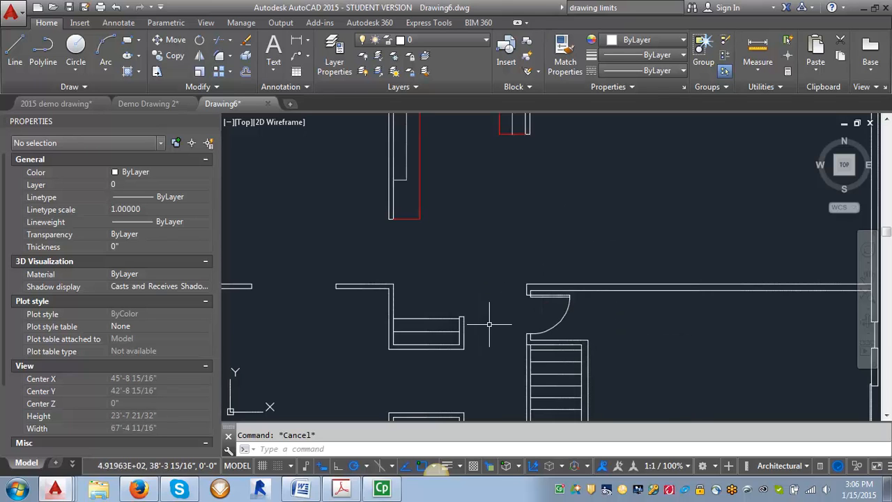